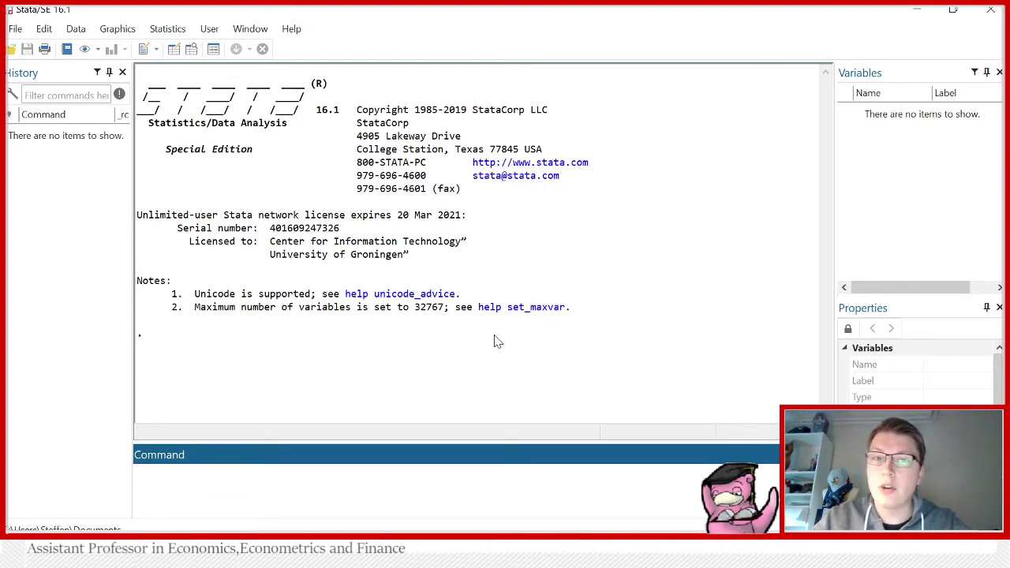
# Load auto.dta (1978 Automobile Data) from Stata's installed example datasets, then close the Viewer.
pyautogui.click(15, 28)
pyautogui.click(79, 278)
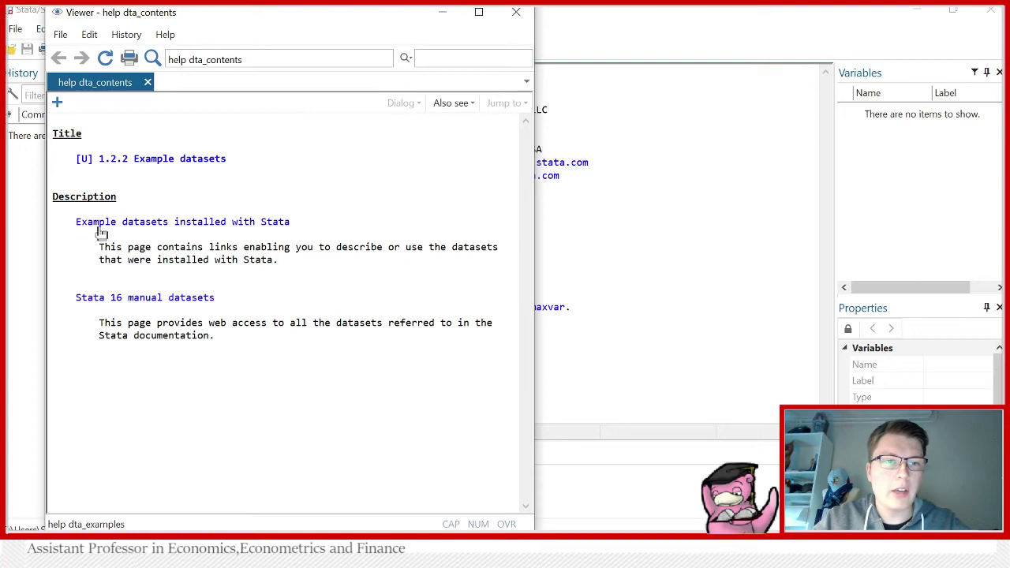
pyautogui.click(218, 224)
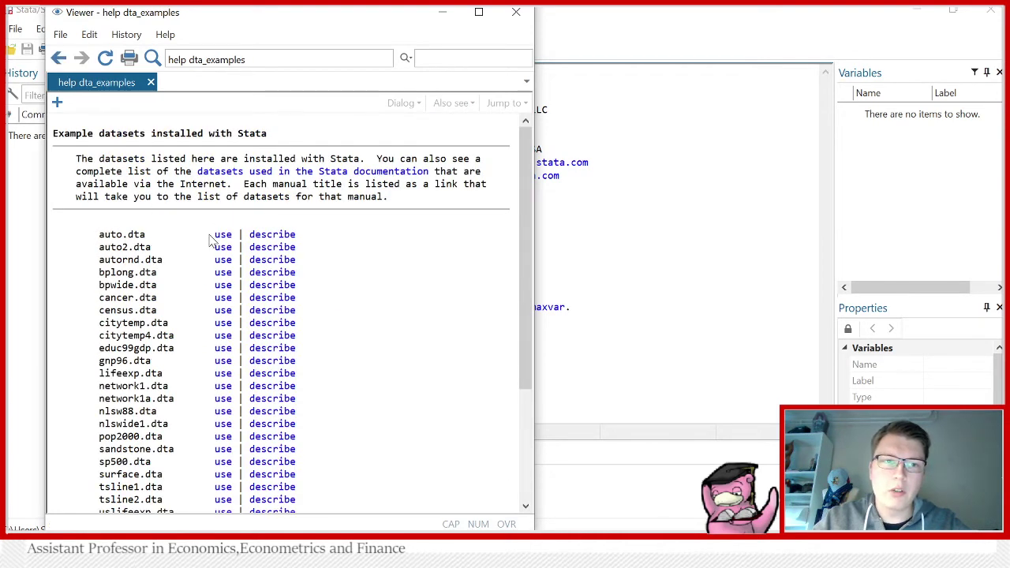
pyautogui.click(223, 239)
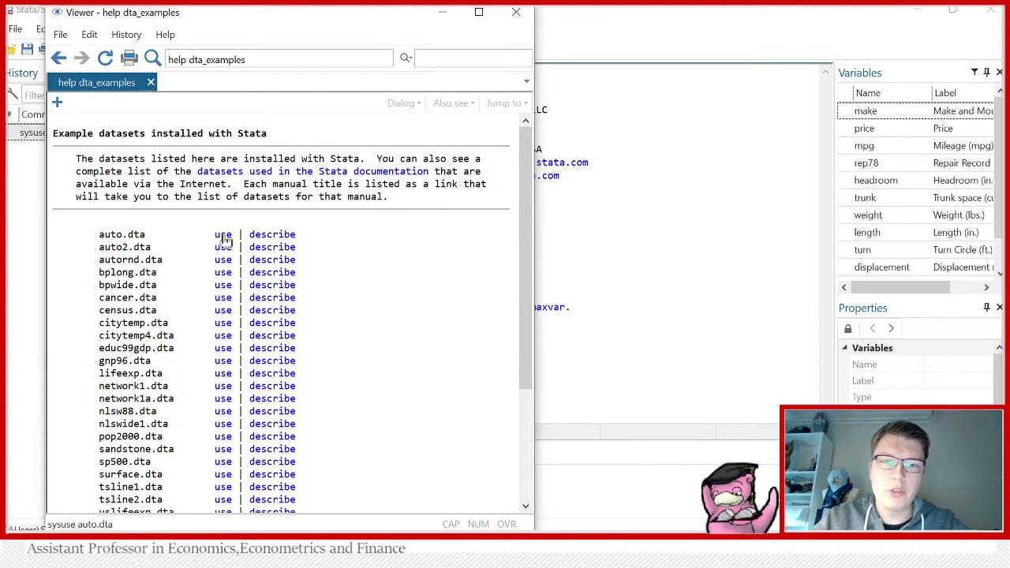
pyautogui.click(516, 11)
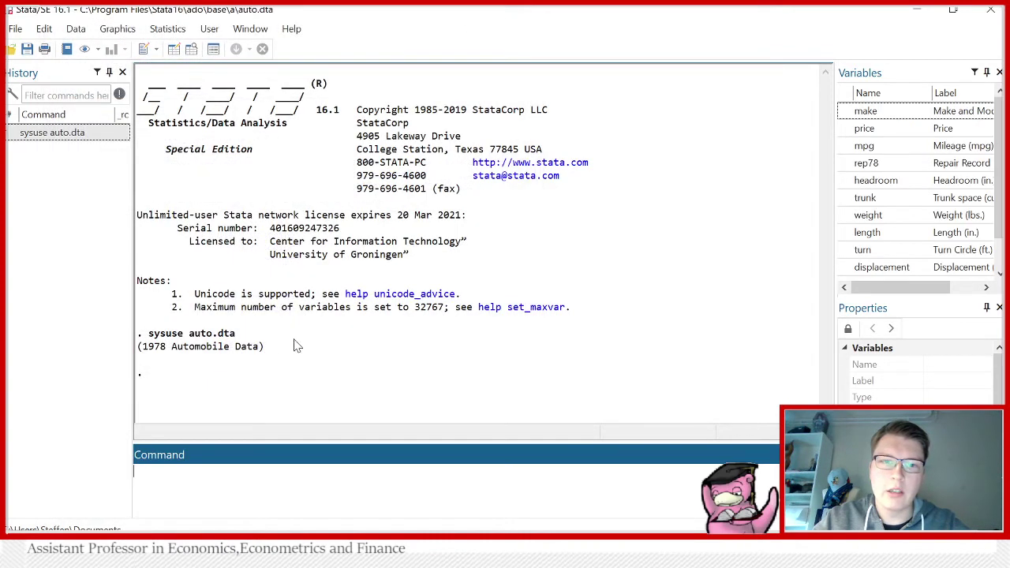
pyautogui.click(191, 49)
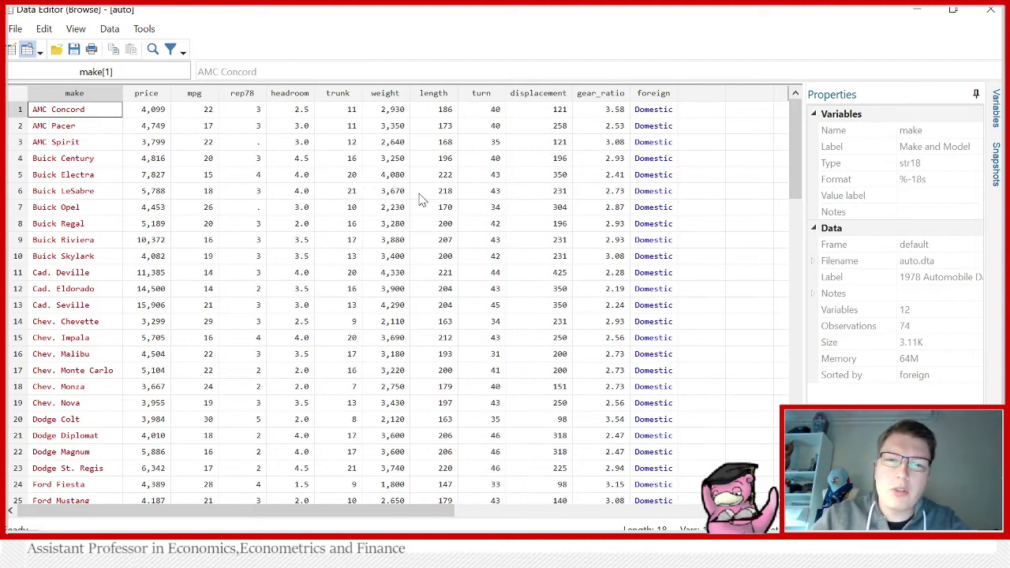
pyautogui.click(241, 96)
pyautogui.click(245, 111)
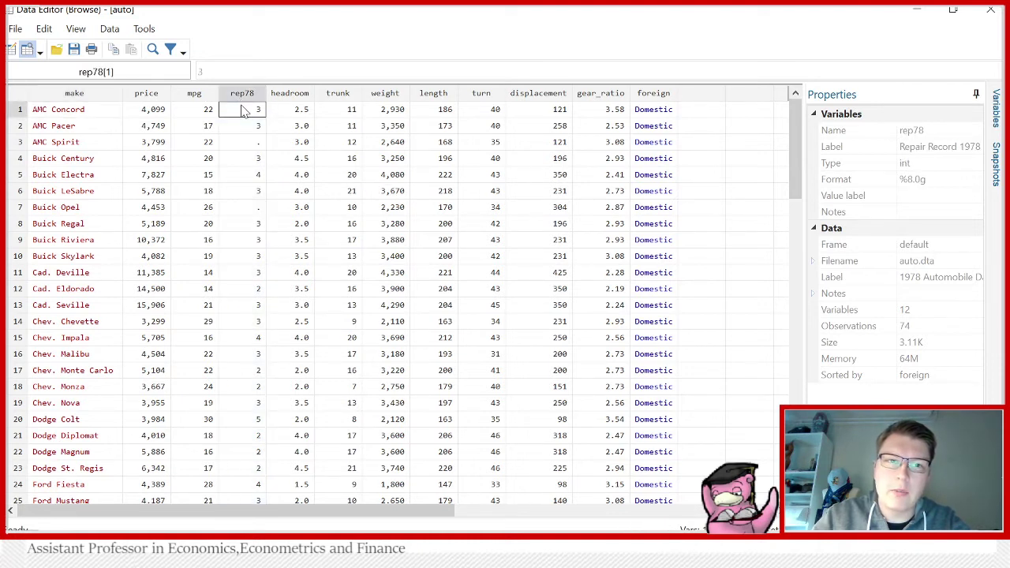
pyautogui.click(251, 144)
pyautogui.click(262, 209)
pyautogui.scroll(-2, 252, 292)
pyautogui.scroll(-7, 263, 308)
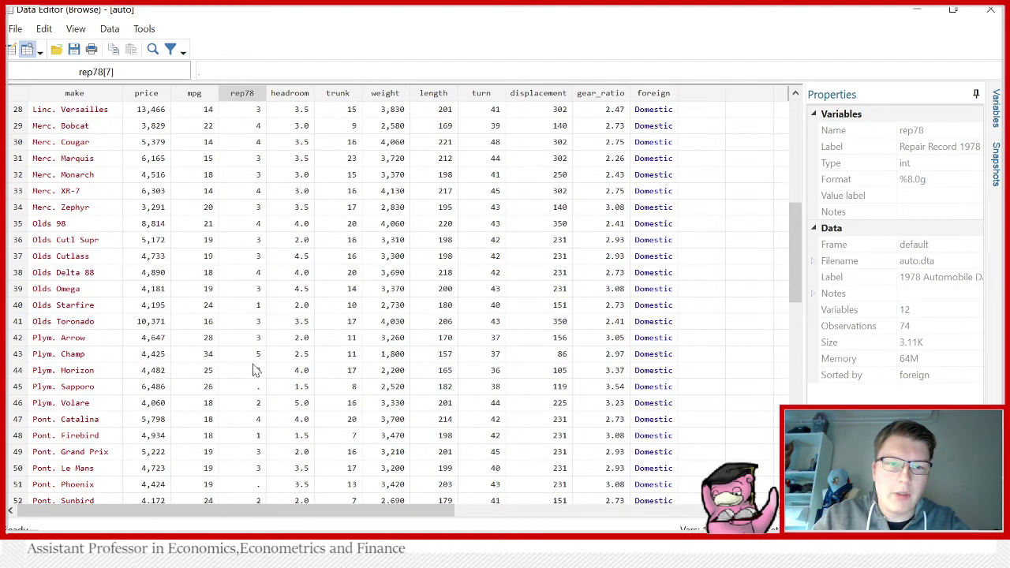
pyautogui.click(250, 388)
pyautogui.scroll(-2, 251, 394)
pyautogui.click(255, 395)
pyautogui.scroll(3, 266, 277)
pyautogui.scroll(8, 265, 272)
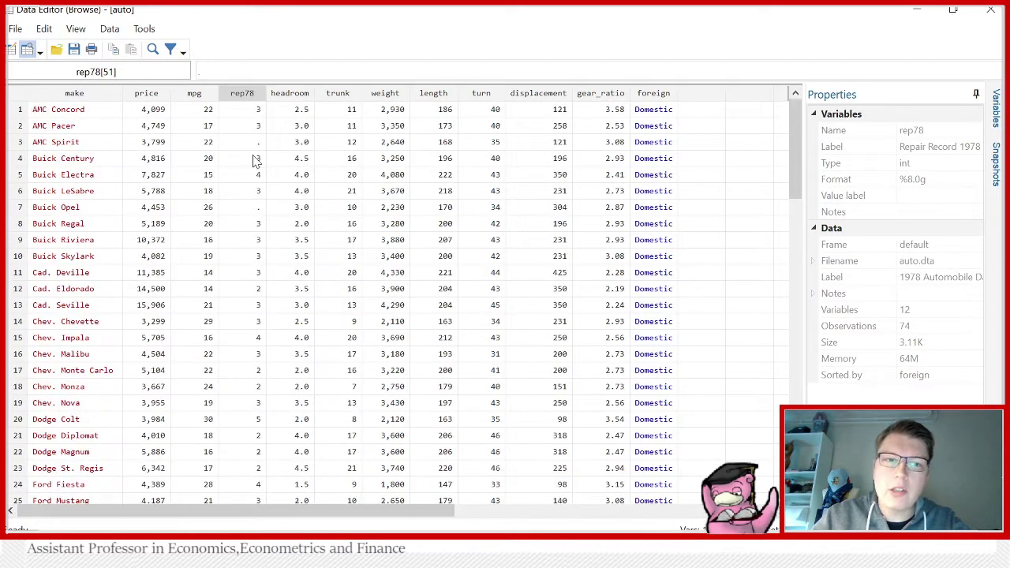
pyautogui.click(251, 146)
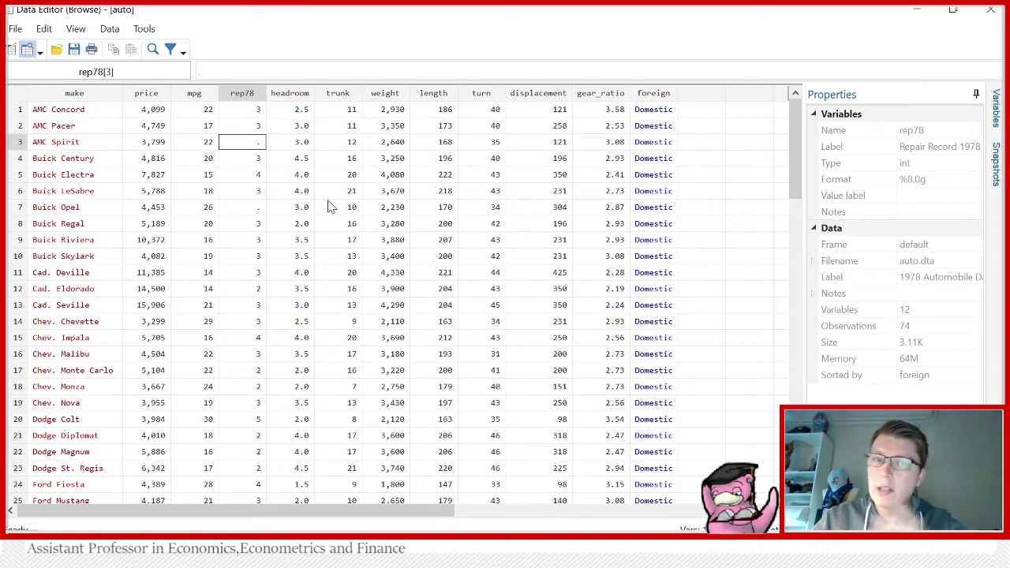
pyautogui.click(254, 160)
pyautogui.click(252, 146)
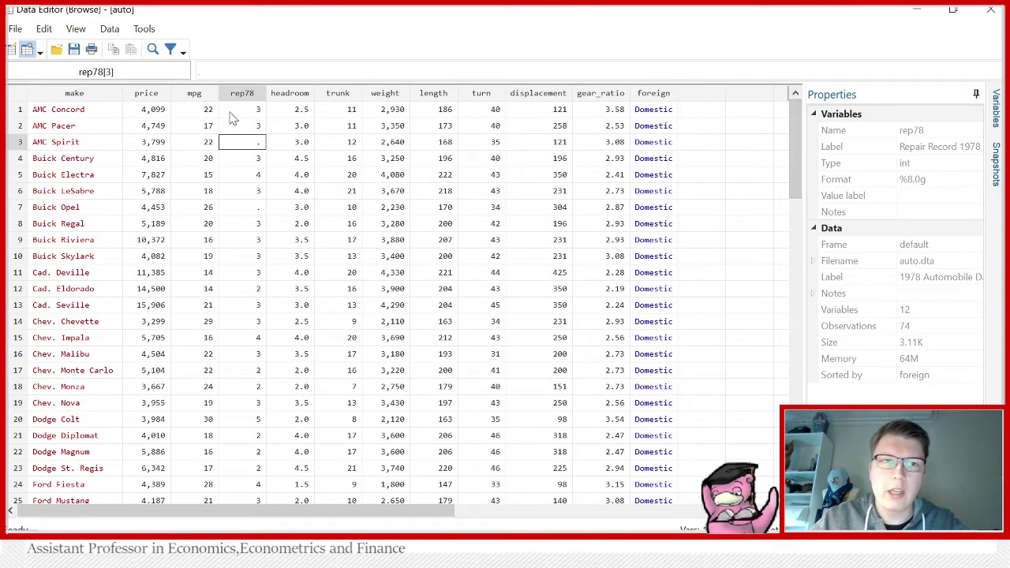
# Run 'tab rep78' to tabulate the 69 non-missing repair records across values 1 to 5.
pyautogui.click(990, 10)
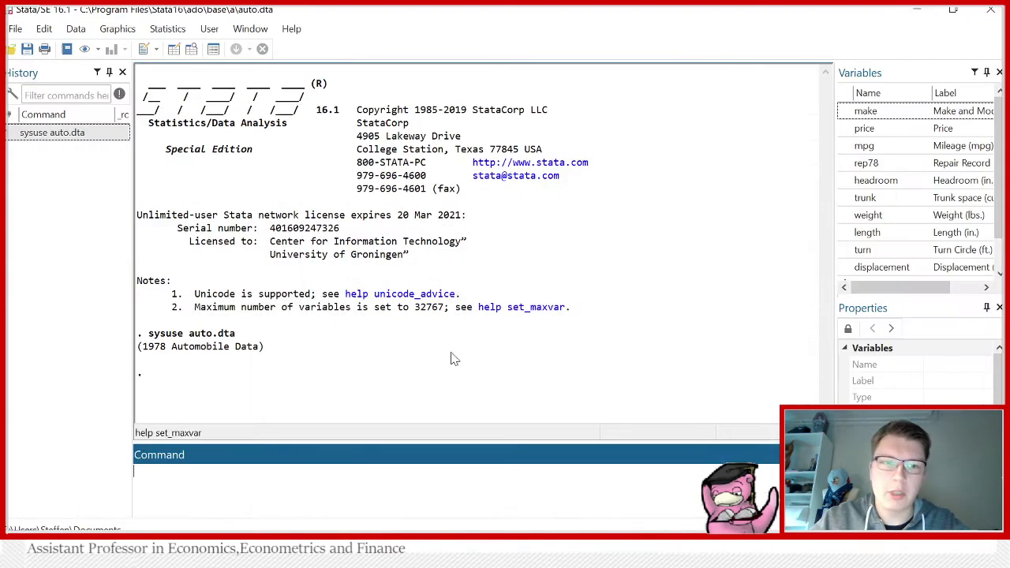
pyautogui.write('tab rep78')
pyautogui.press('Return')
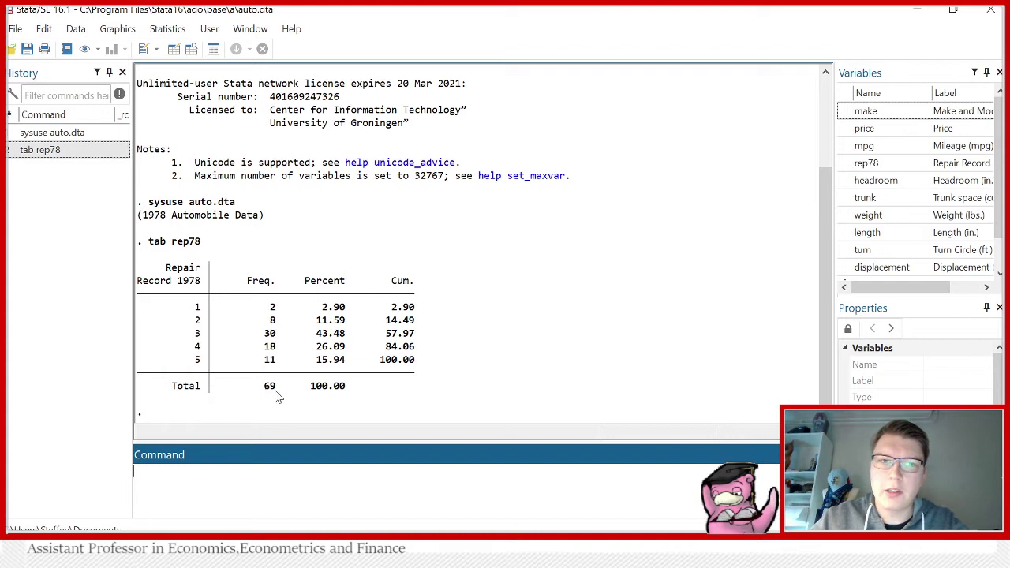
pyautogui.click(239, 470)
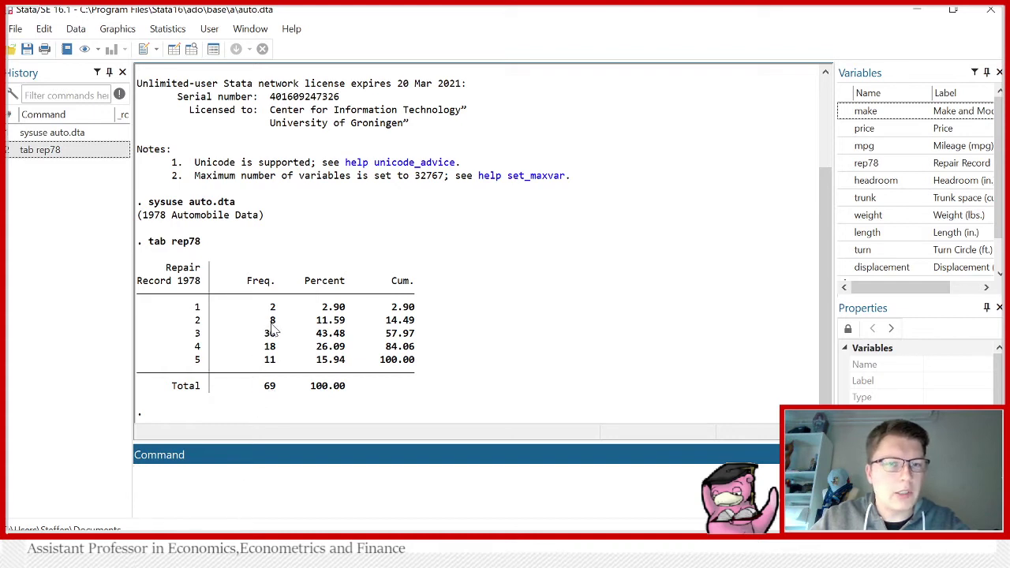
# Browse the data to compare rep78 values, e.g. Buick Century and AMC Spirit's missing value.
pyautogui.click(191, 49)
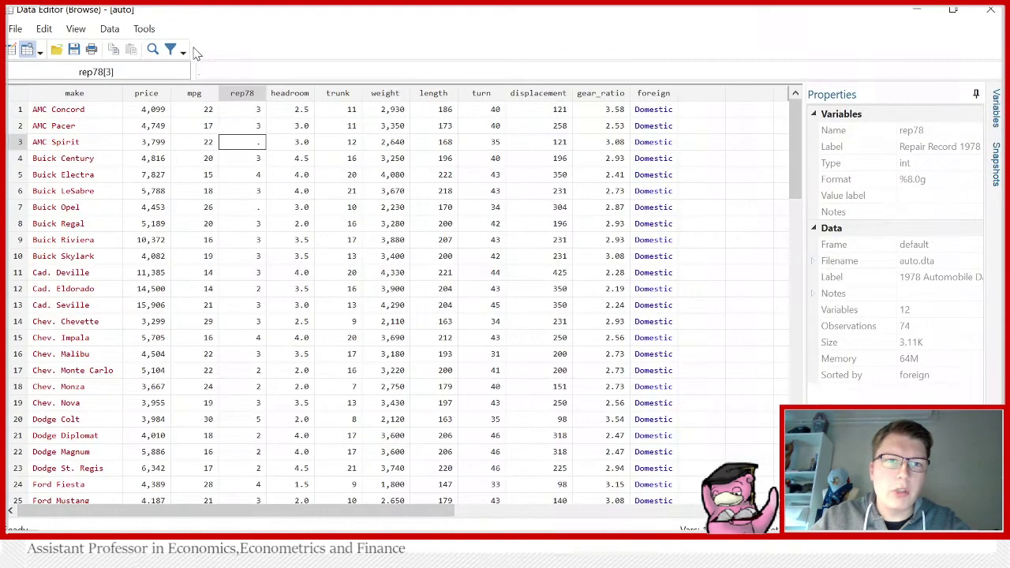
pyautogui.click(251, 159)
pyautogui.click(251, 145)
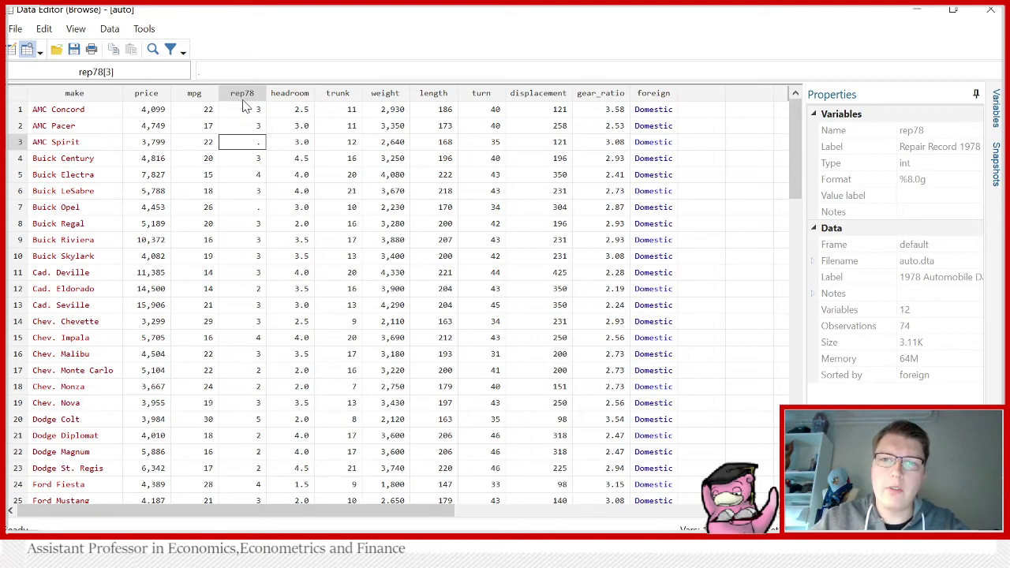
pyautogui.click(480, 502)
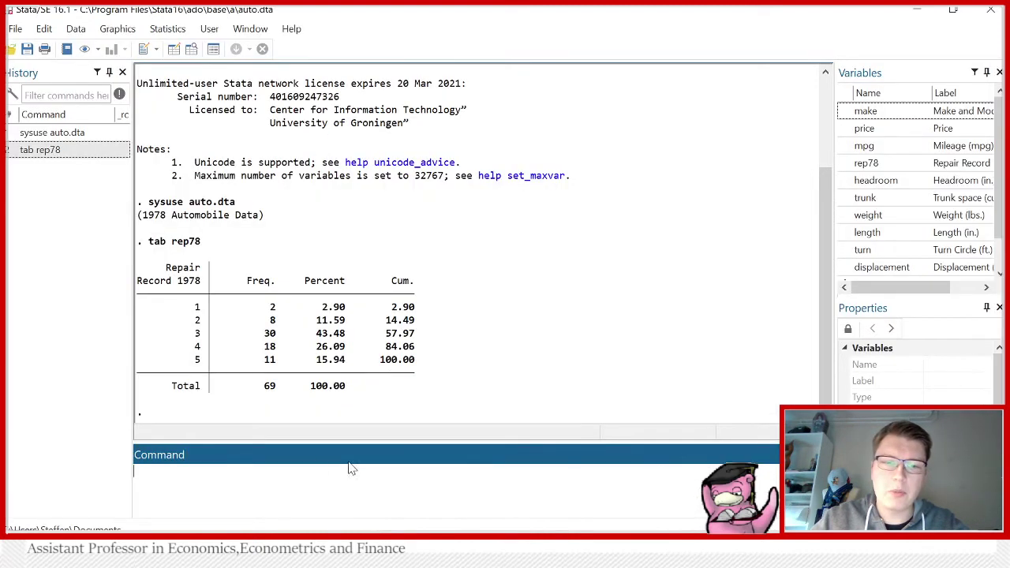
pyautogui.write('drop ')
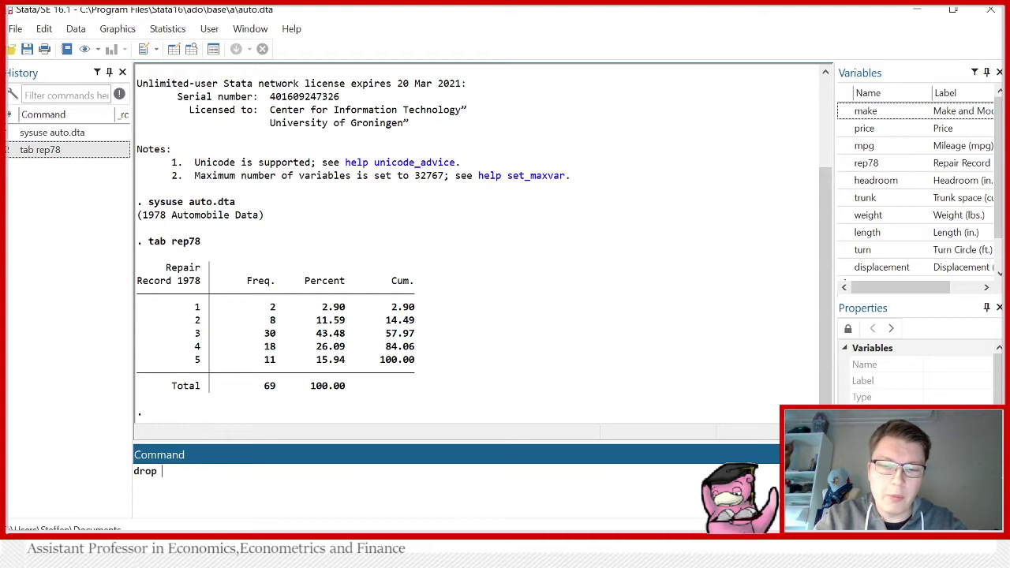
pyautogui.write('rep78')
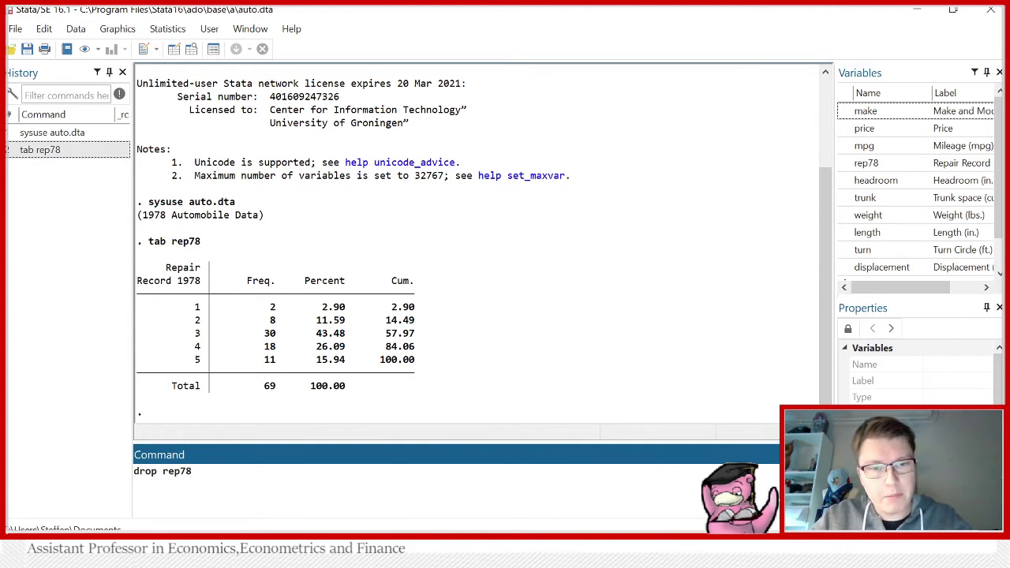
pyautogui.write('a')
pyautogui.press('BackSpace')
pyautogui.hotkey('ctrl', 'a')
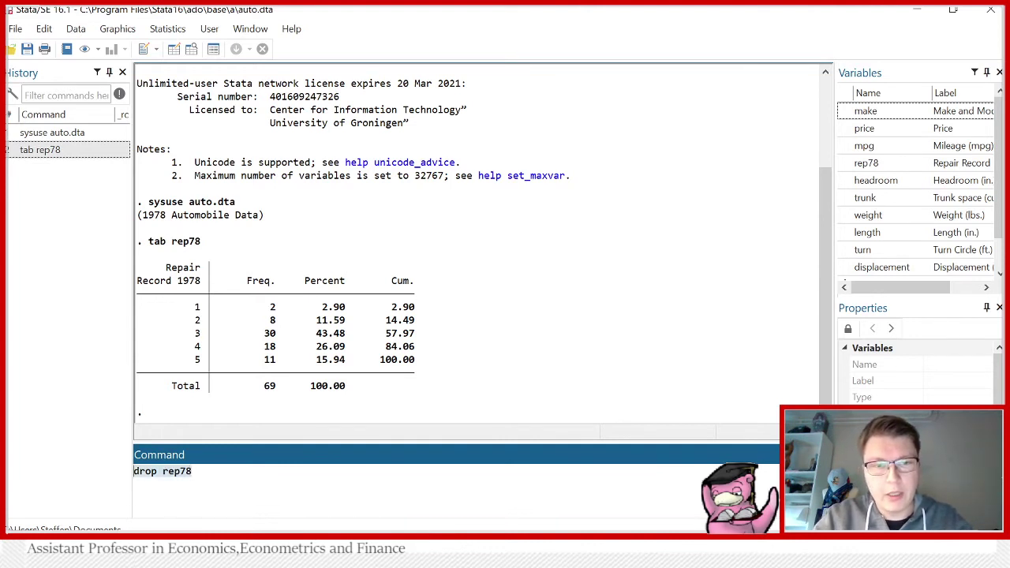
pyautogui.press('BackSpace')
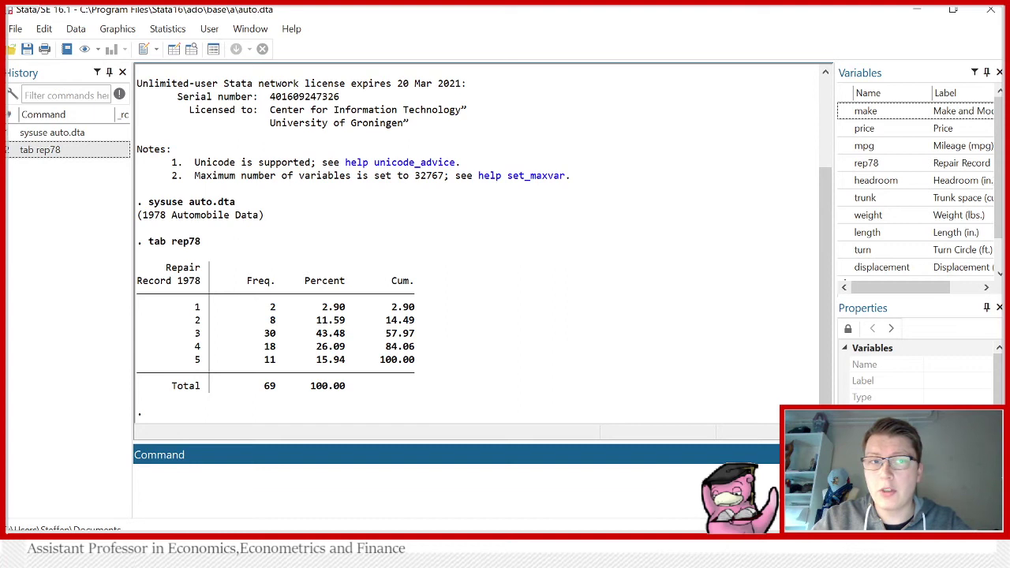
# Run 'drop if rep78==.' to delete the observations with missing rep78.
pyautogui.write('drop if')
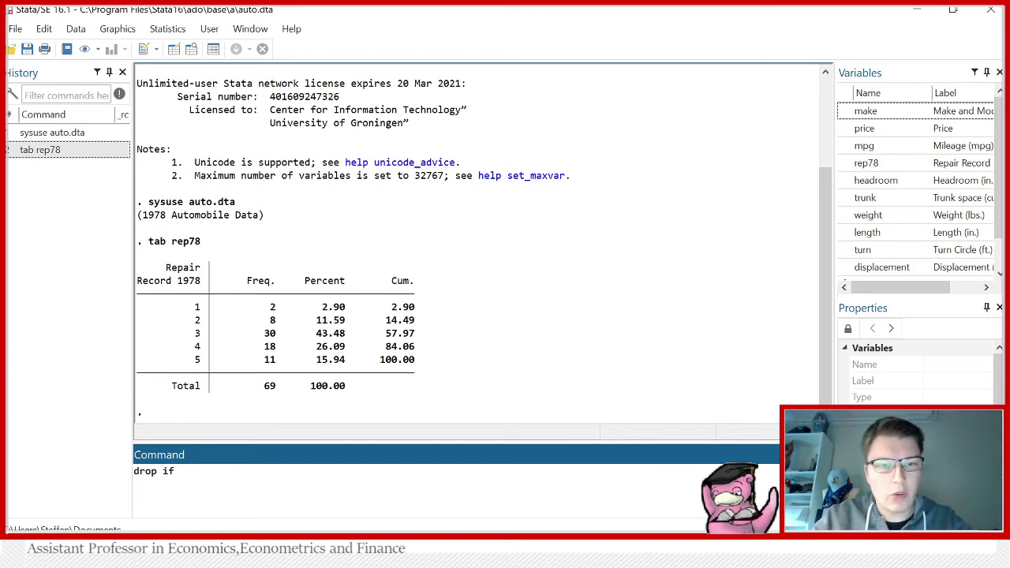
pyautogui.write('rep78==.')
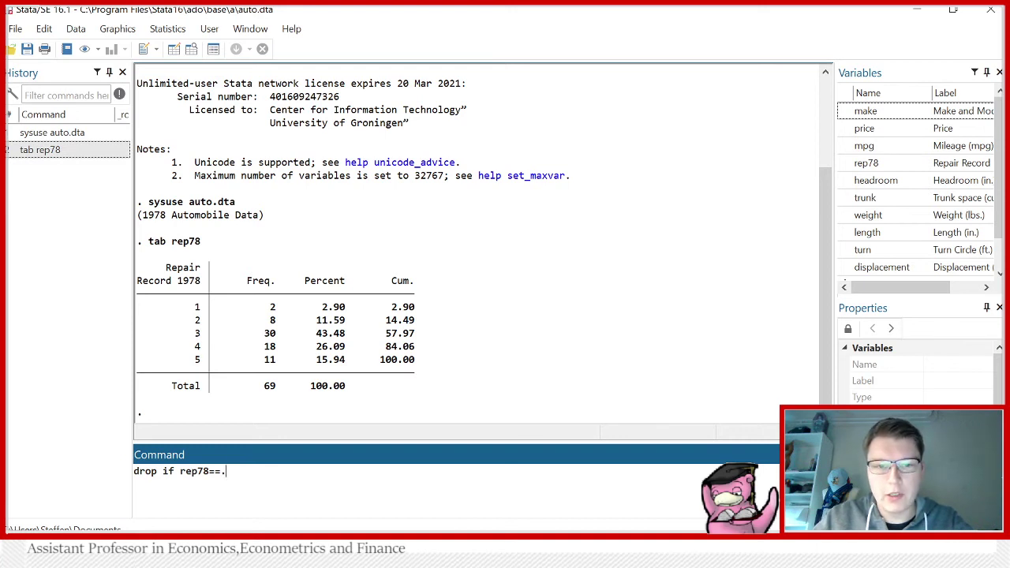
pyautogui.press('Return')
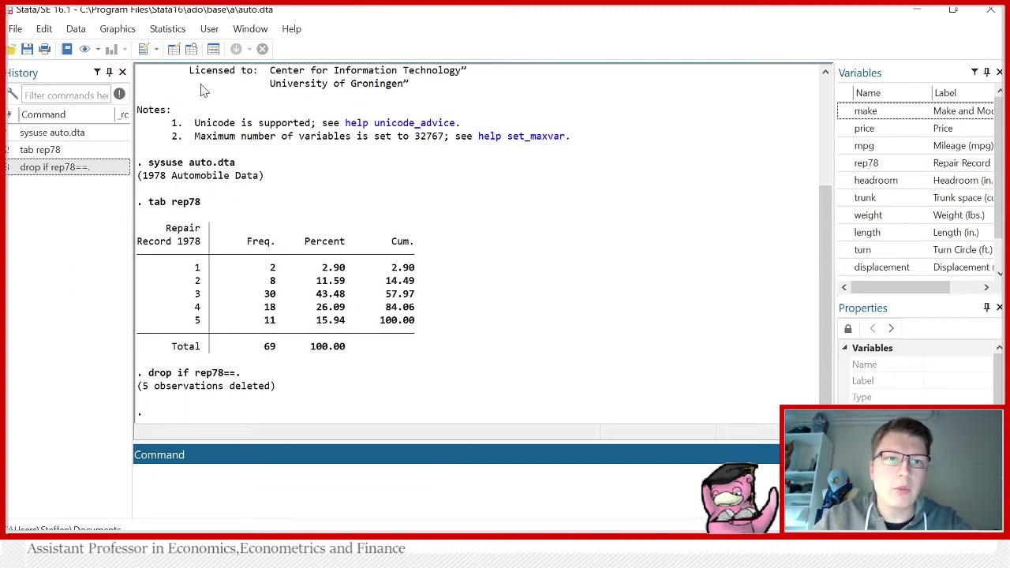
# Browse the data to confirm 69 observations remain.
pyautogui.click(194, 49)
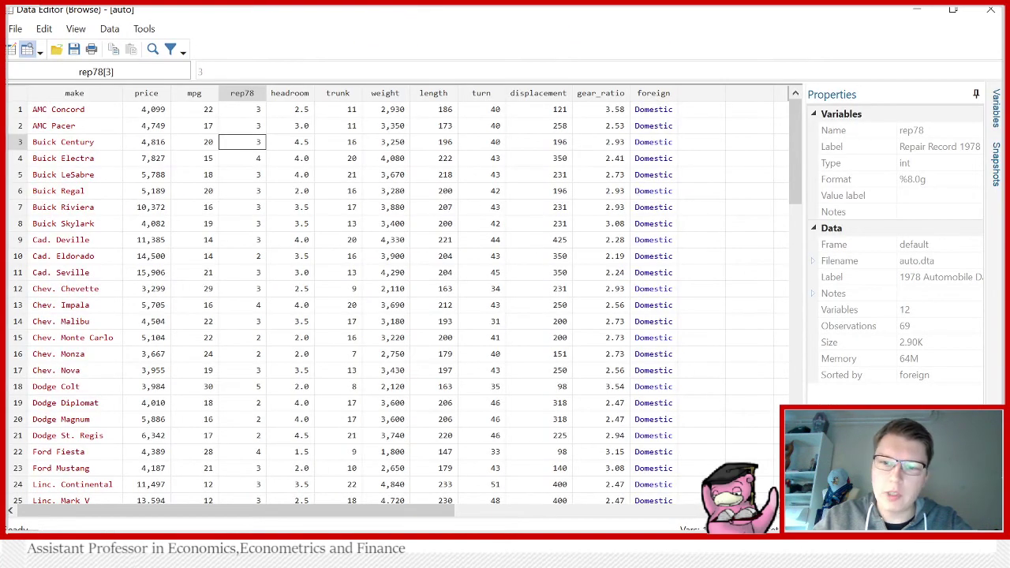
pyautogui.scroll(-6, 268, 225)
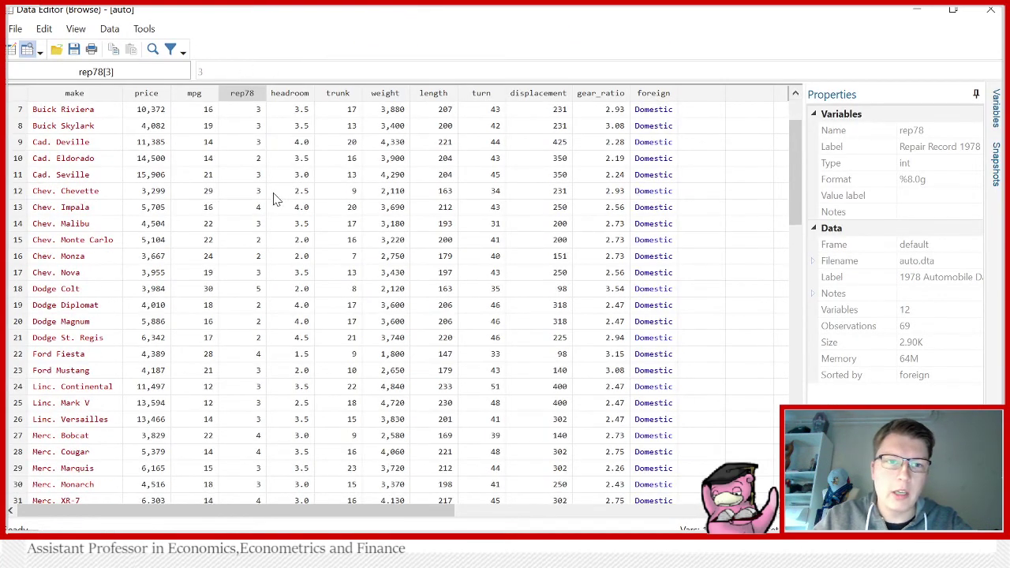
pyautogui.scroll(-2, 269, 225)
pyautogui.scroll(8, 260, 217)
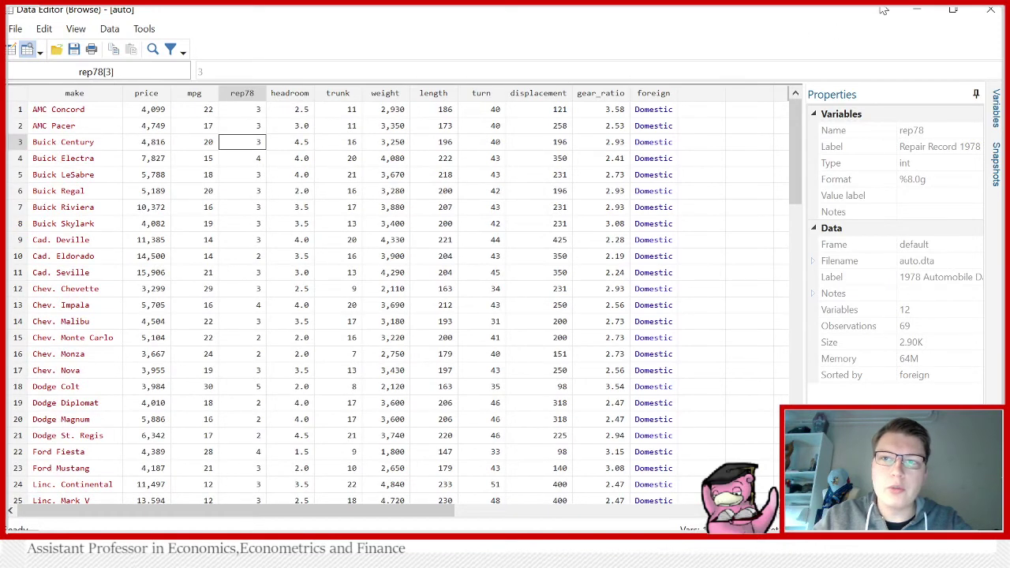
# Run 'keep if foreign==0' to delete the 21 foreign cars.
pyautogui.click(917, 14)
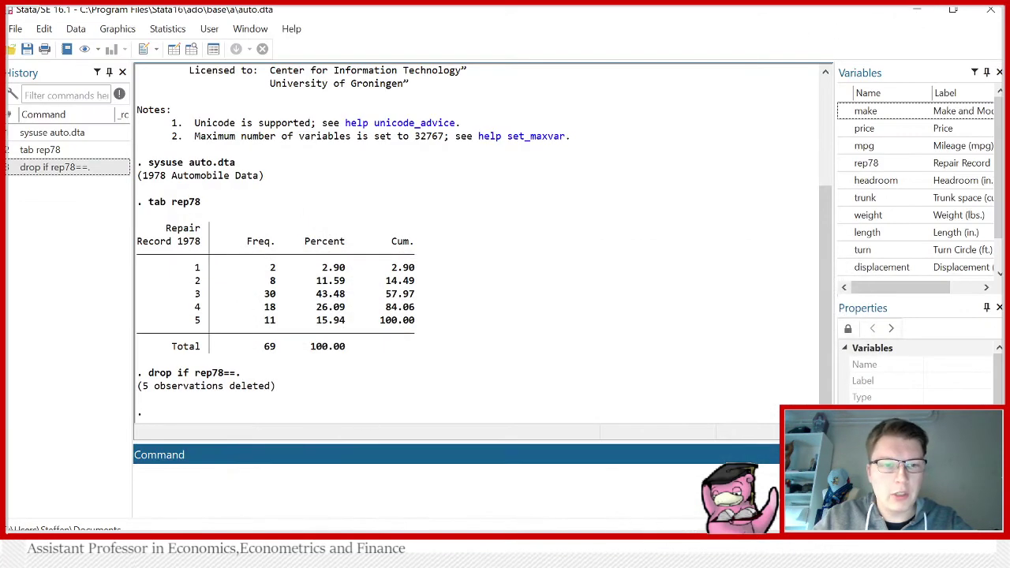
pyautogui.write('keep')
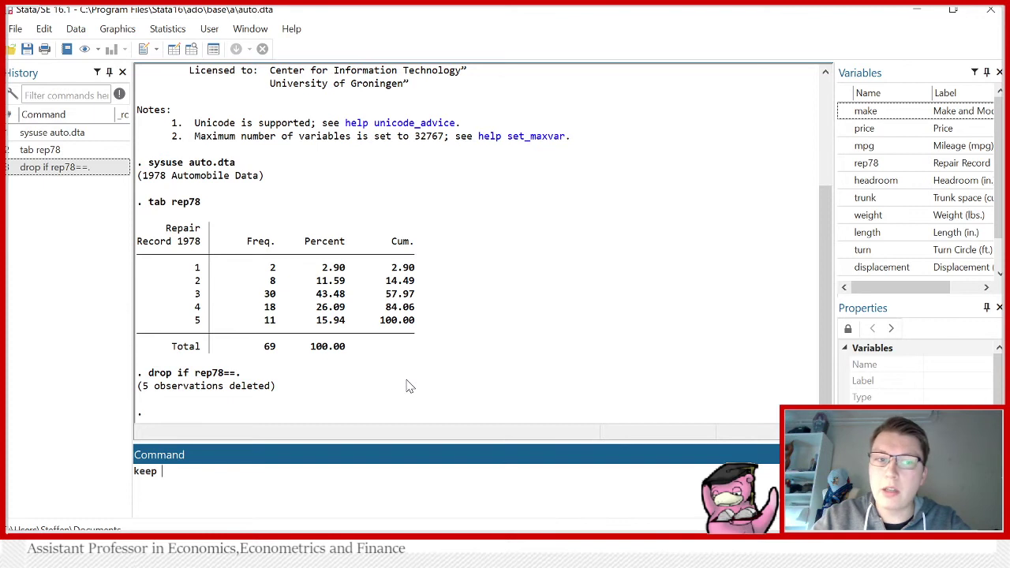
pyautogui.write('if foreign==0')
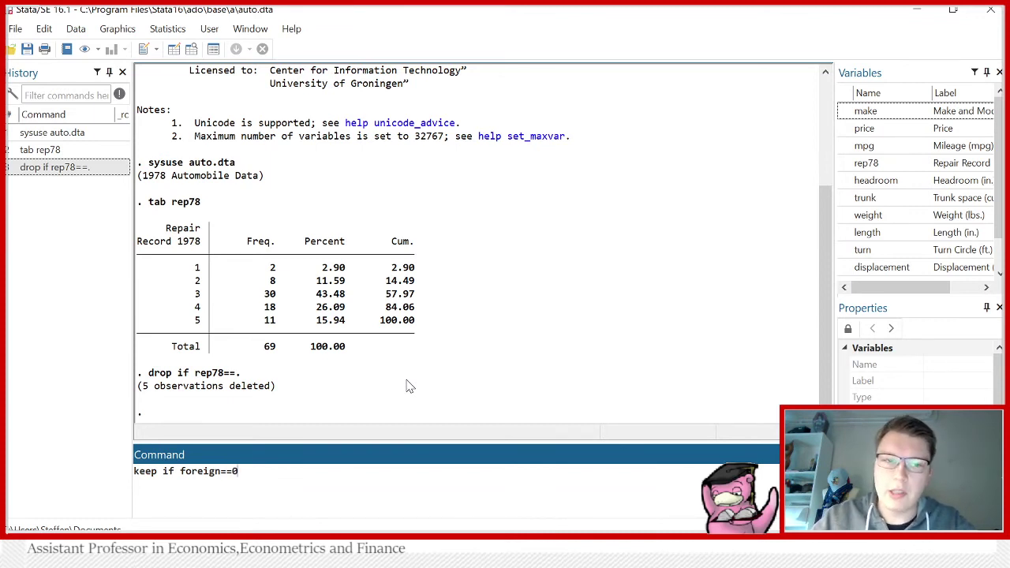
pyautogui.press('Return')
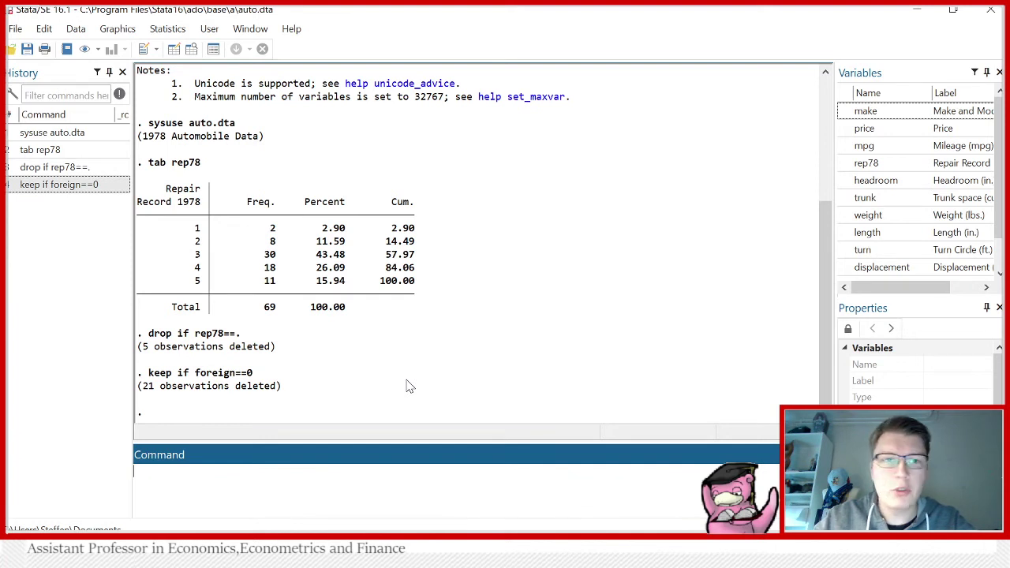
pyautogui.click(192, 50)
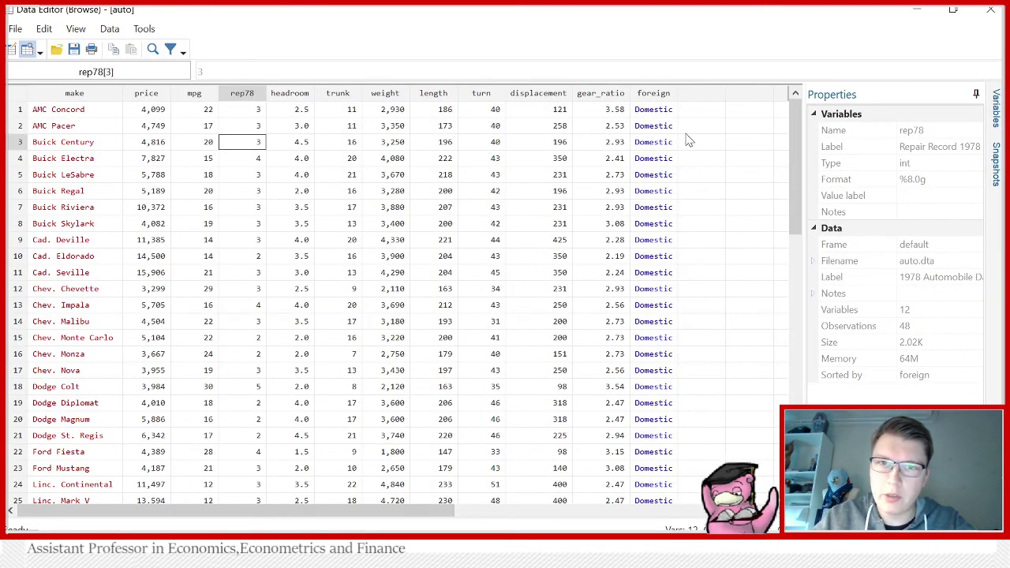
pyautogui.click(661, 111)
pyautogui.scroll(-4, 658, 155)
pyautogui.scroll(-7, 659, 156)
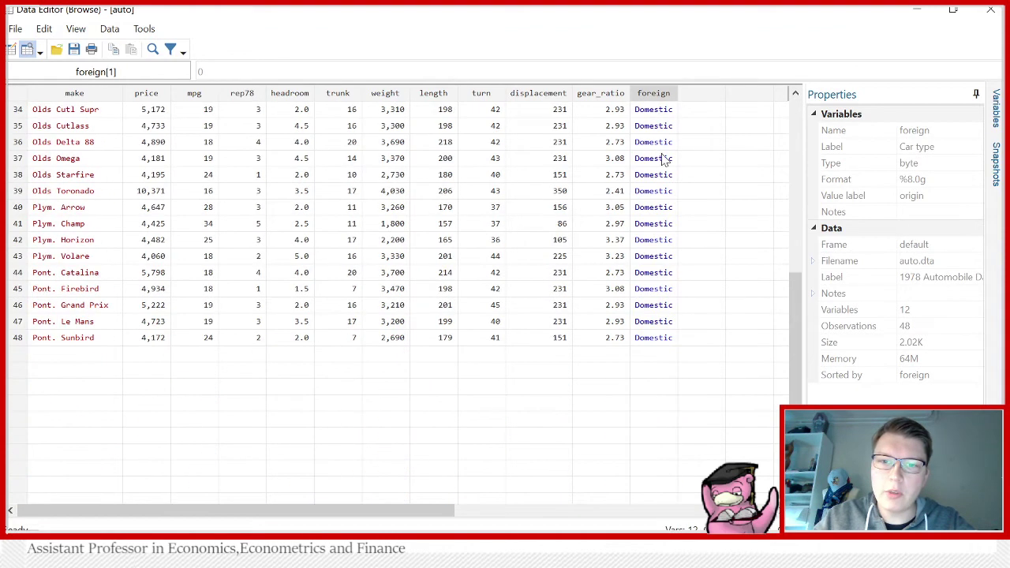
pyautogui.scroll(10, 653, 191)
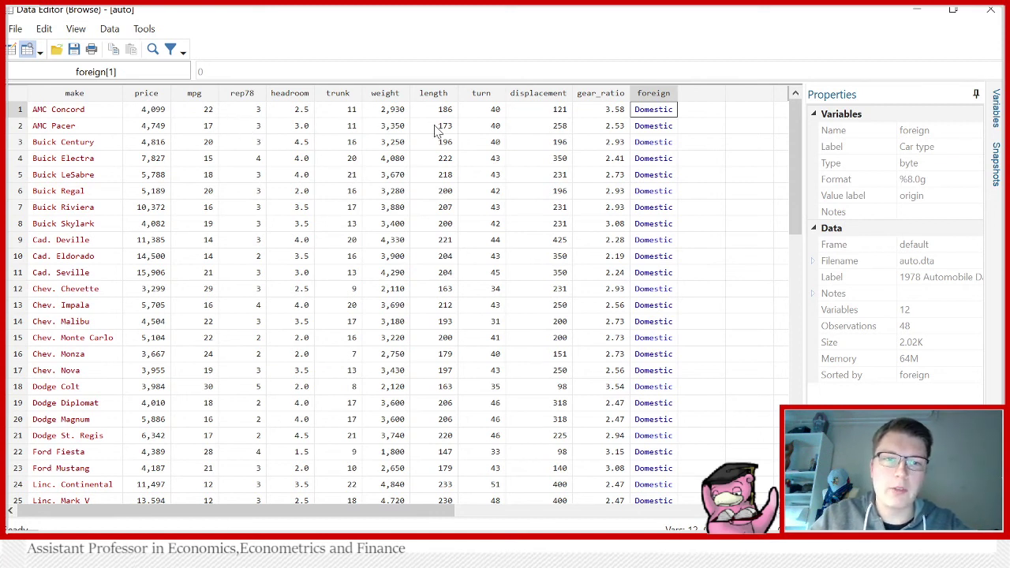
pyautogui.click(916, 9)
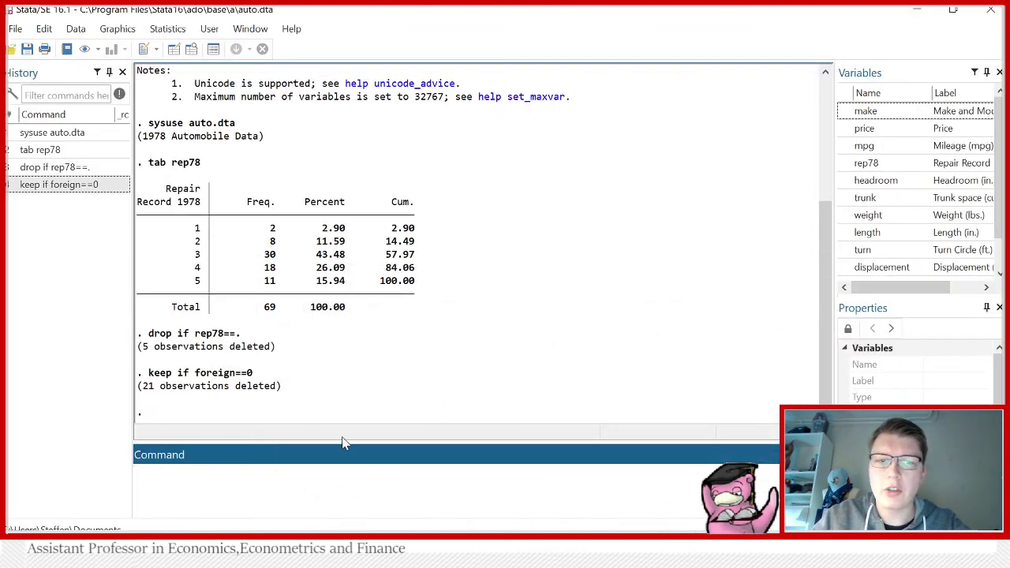